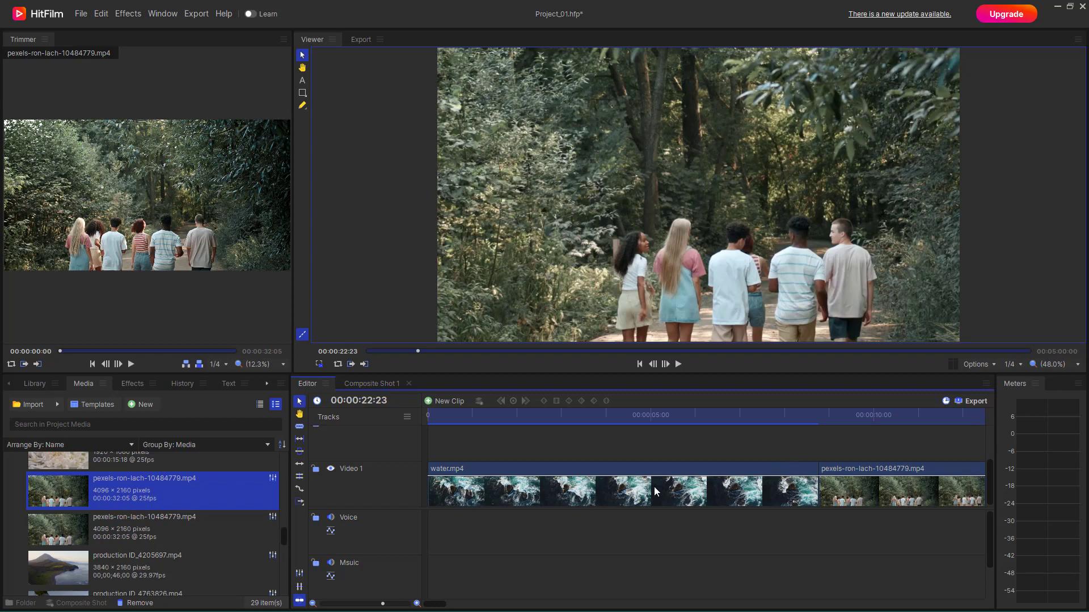
Step: Convert the pexels-ron-lach-10484779.mp4 clip on the Video 1 track into a composite shot named Sub Composite, taking its properties from the selected clip
{"action": "left_click_drag", "start_coordinate": [383, 603], "coordinate": [366, 603]}
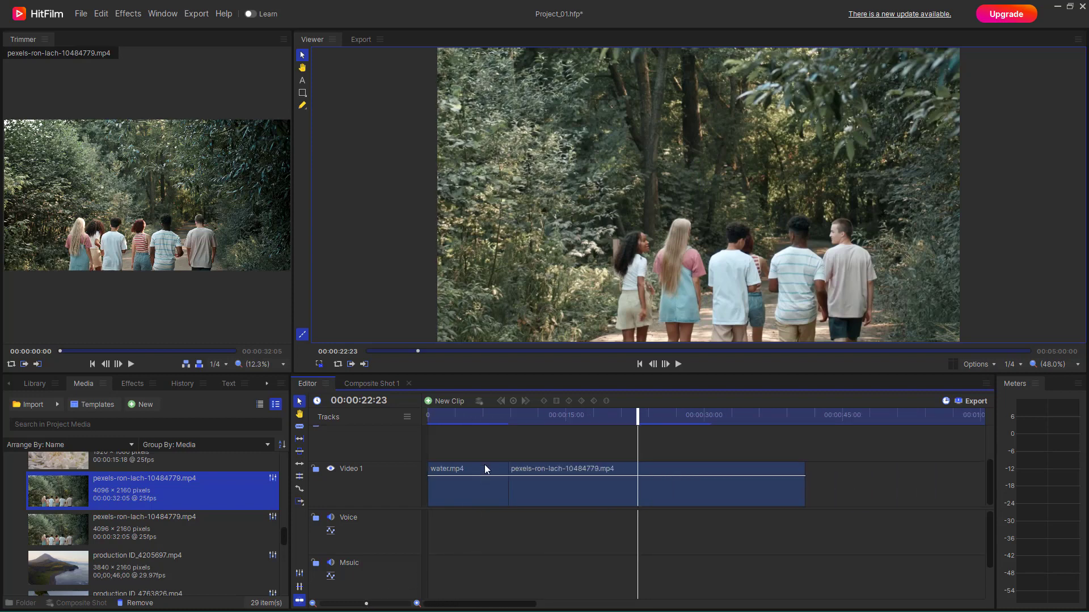
{"action": "left_click", "coordinate": [463, 479]}
{"action": "left_click_drag", "start_coordinate": [530, 418], "coordinate": [473, 424]}
{"action": "left_click", "coordinate": [584, 442]}
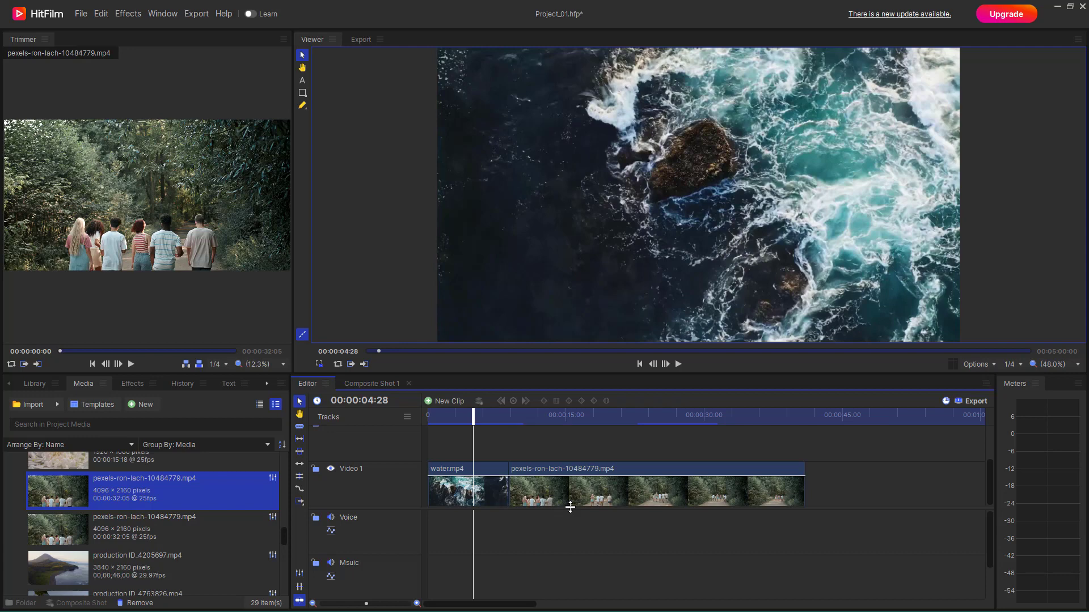
{"action": "left_click", "coordinate": [576, 419]}
{"action": "left_click", "coordinate": [608, 493]}
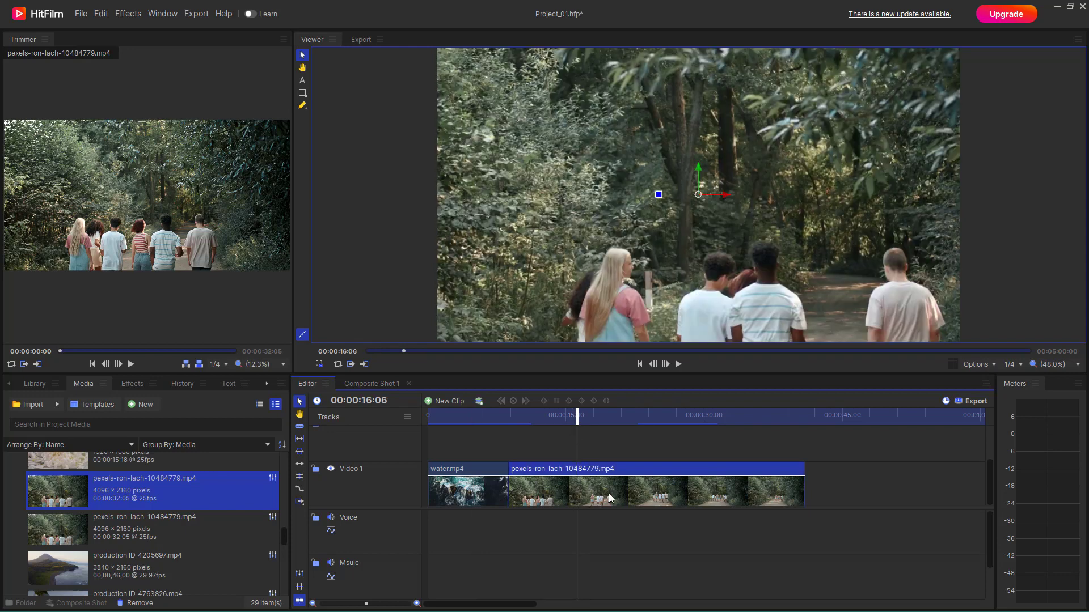
{"action": "right_click", "coordinate": [615, 487]}
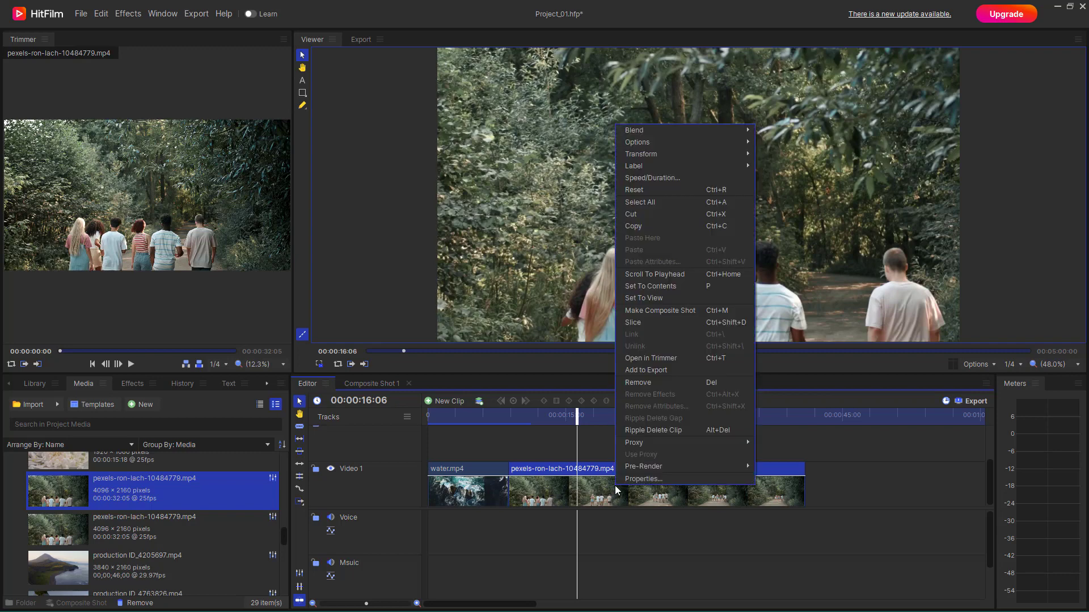
{"action": "left_click", "coordinate": [661, 311]}
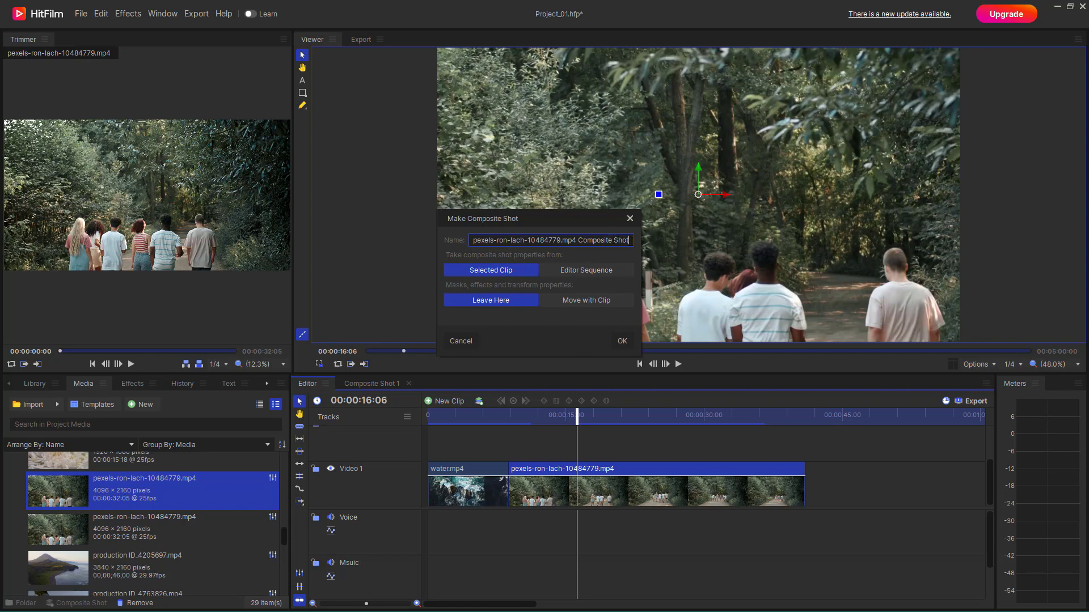
{"action": "left_click_drag", "start_coordinate": [630, 240], "coordinate": [430, 240]}
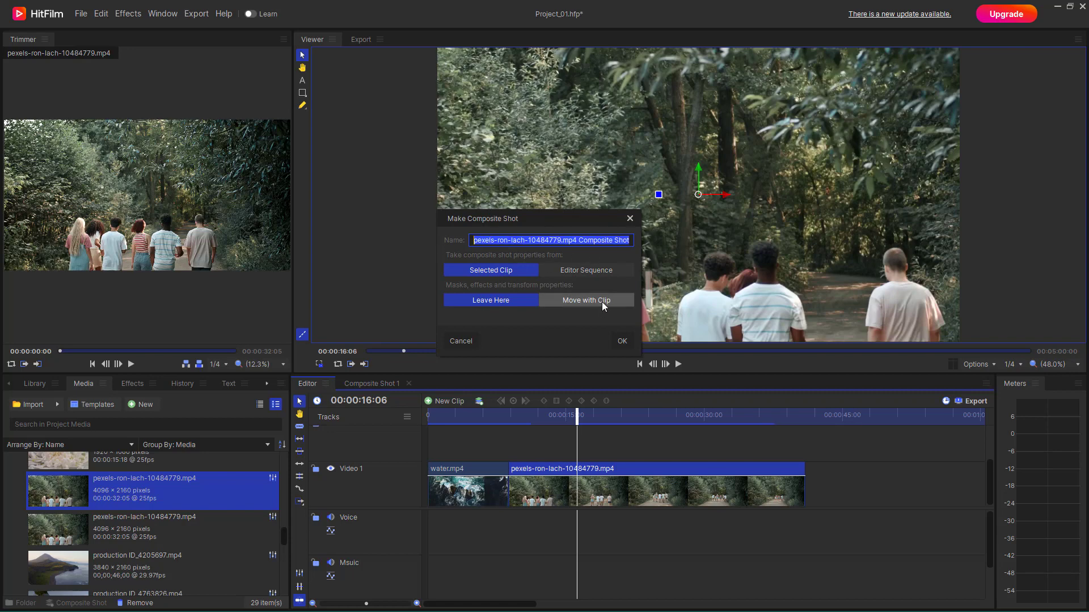
{"action": "type", "text": "Sub "}
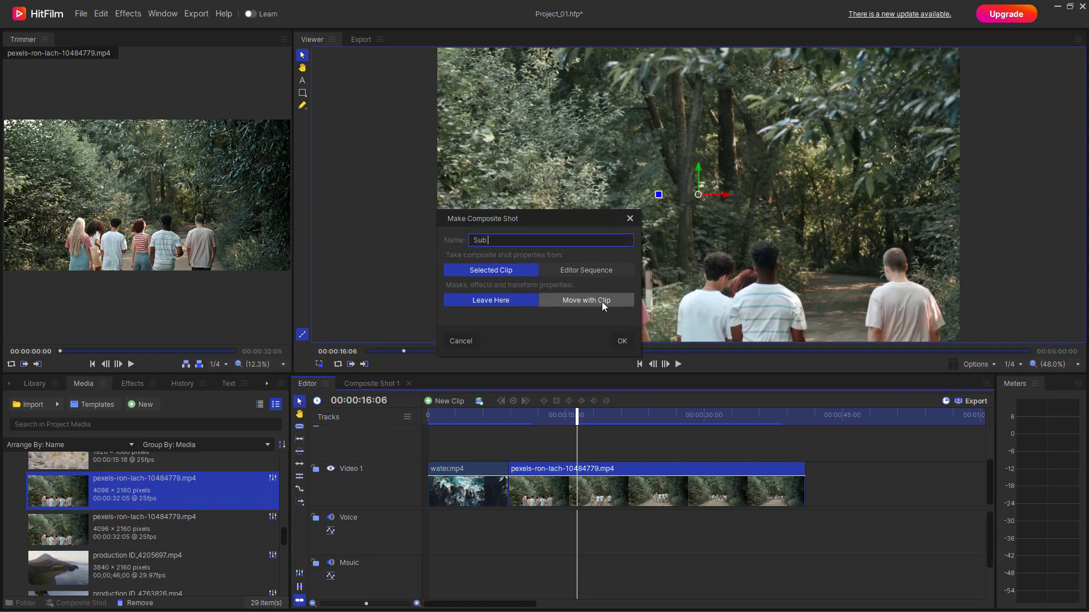
{"action": "type", "text": "Composite"}
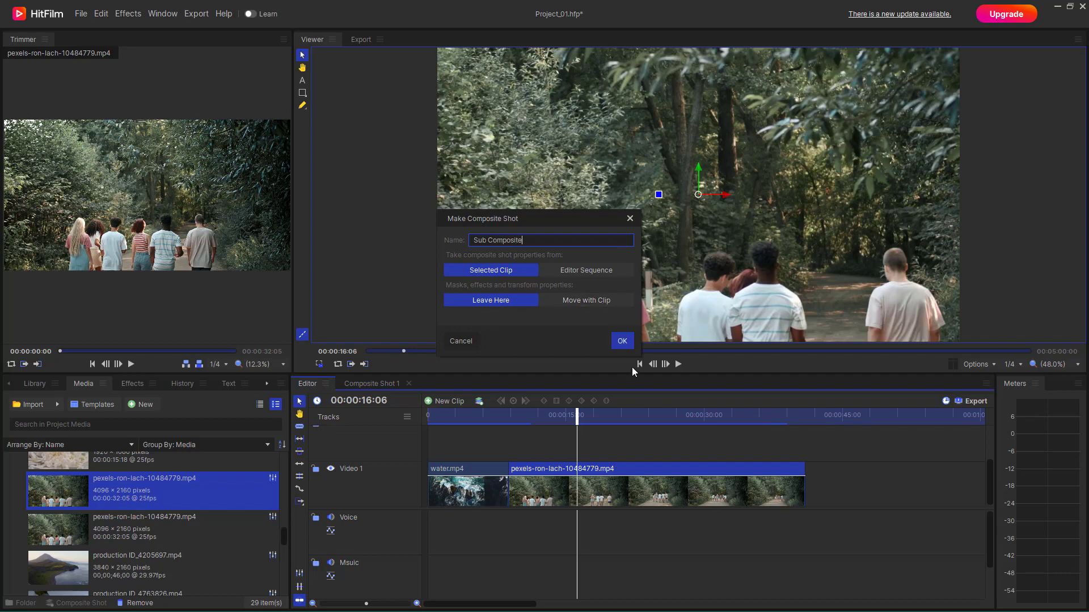
{"action": "left_click", "coordinate": [626, 344]}
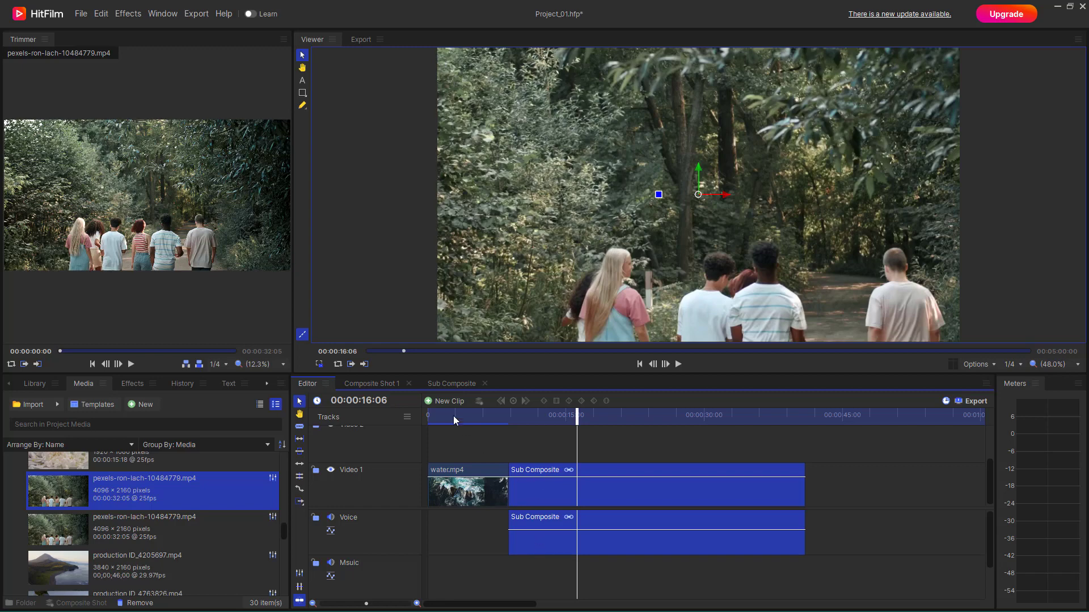
Step: Add a plane layer inside Sub Composite, shrink it to about half the frame width and move it to the frame's upper-left area
{"action": "left_click_drag", "start_coordinate": [444, 386], "coordinate": [354, 383]}
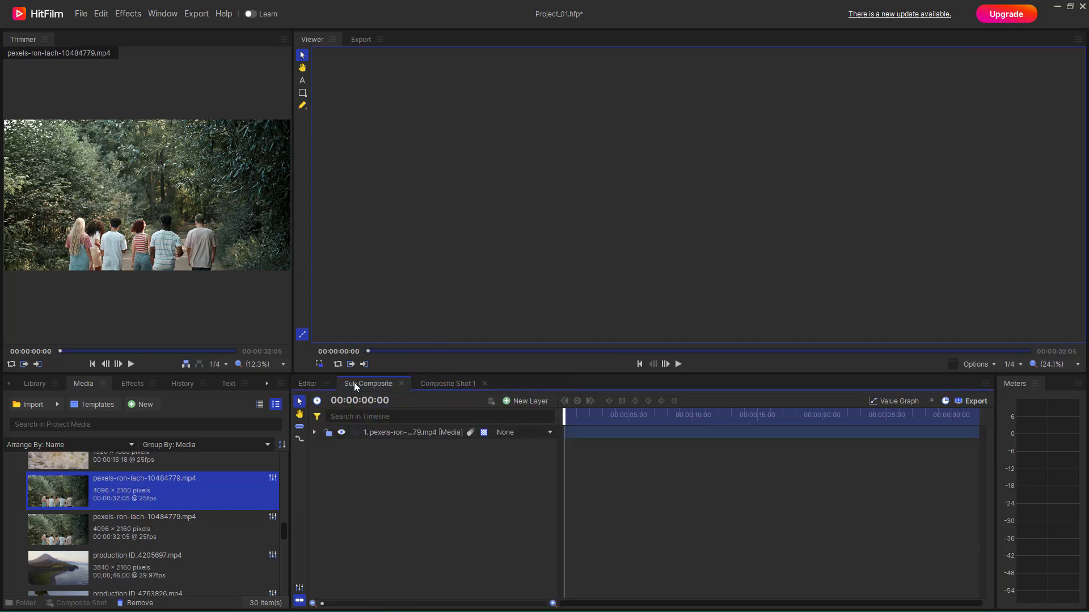
{"action": "left_click", "coordinate": [611, 434]}
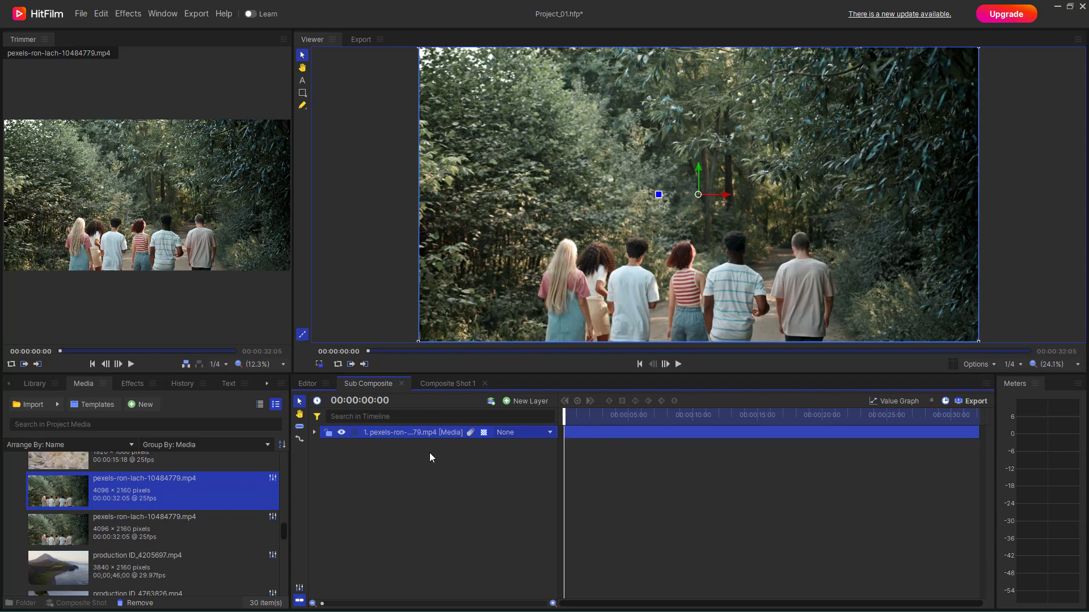
{"action": "left_click", "coordinate": [522, 401]}
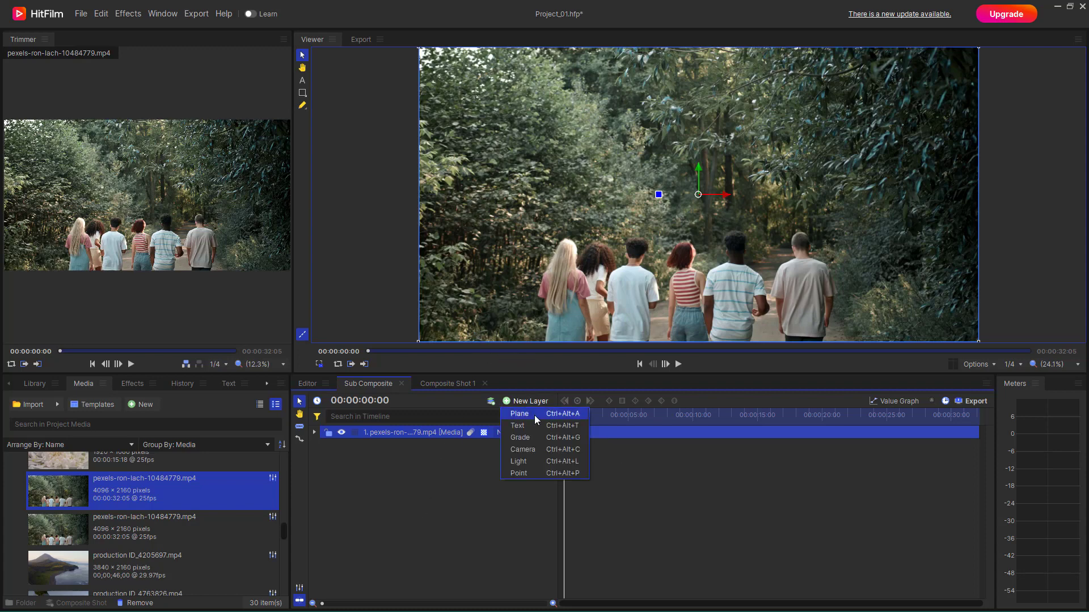
{"action": "left_click", "coordinate": [535, 419]}
{"action": "left_click", "coordinate": [622, 355]}
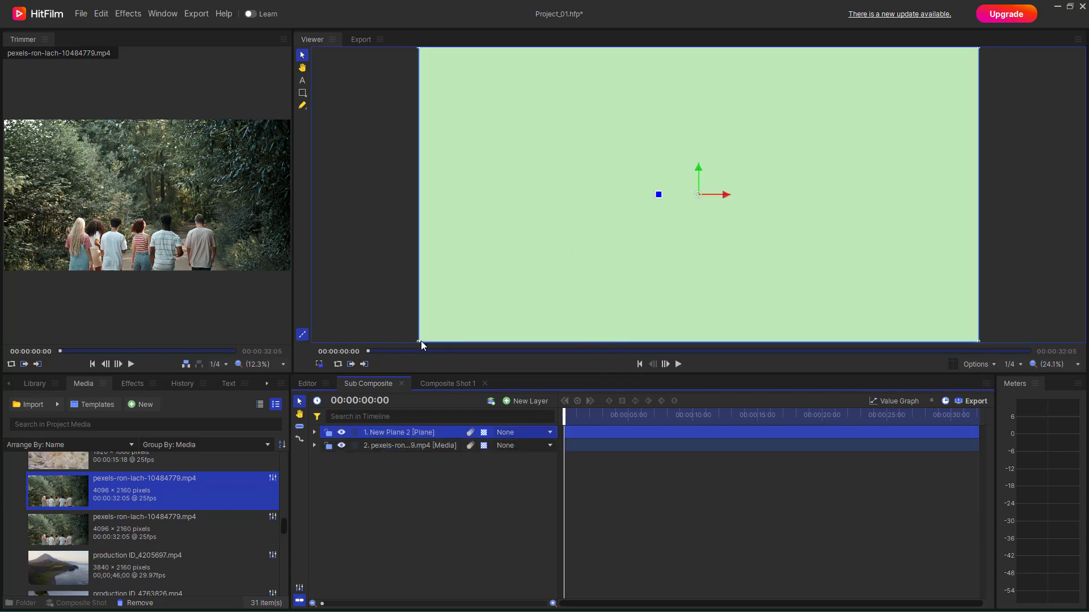
{"action": "left_click_drag", "start_coordinate": [419, 341], "coordinate": [569, 245]}
{"action": "left_click_drag", "start_coordinate": [702, 209], "coordinate": [564, 112]}
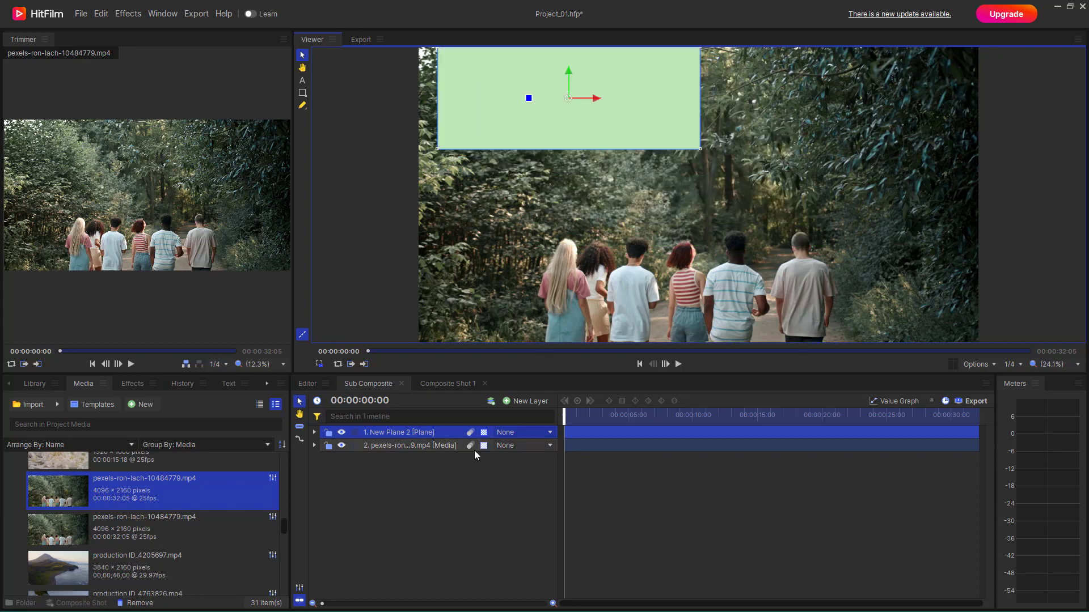
{"action": "left_click", "coordinate": [441, 496]}
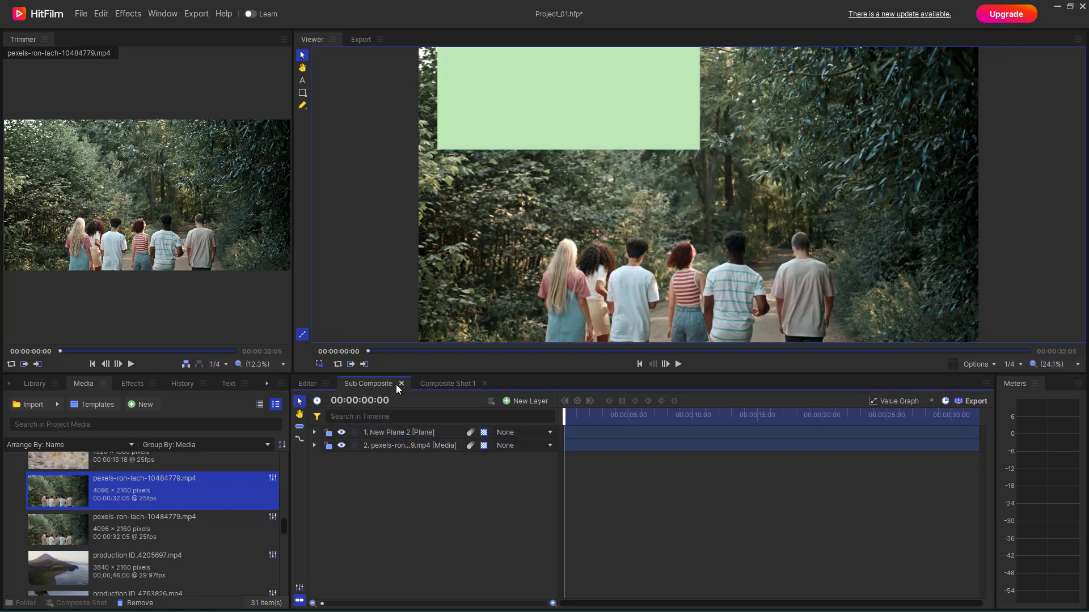
{"action": "left_click", "coordinate": [308, 386]}
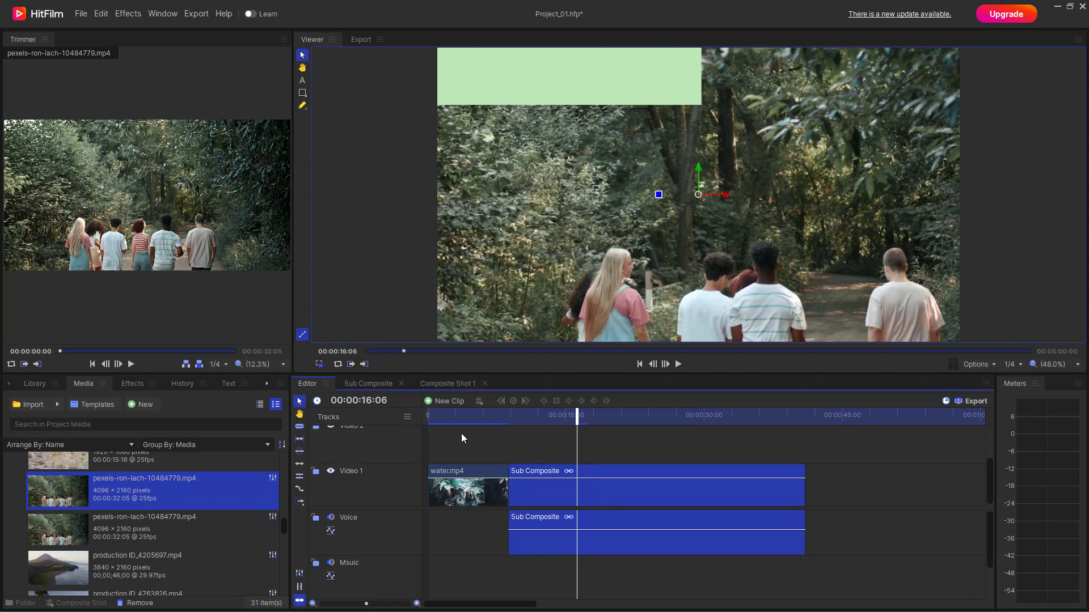
Step: Combine the plane and forest video layers of Sub Composite into a nested composite shot named Sub Sub Composite
{"action": "left_click", "coordinate": [366, 386]}
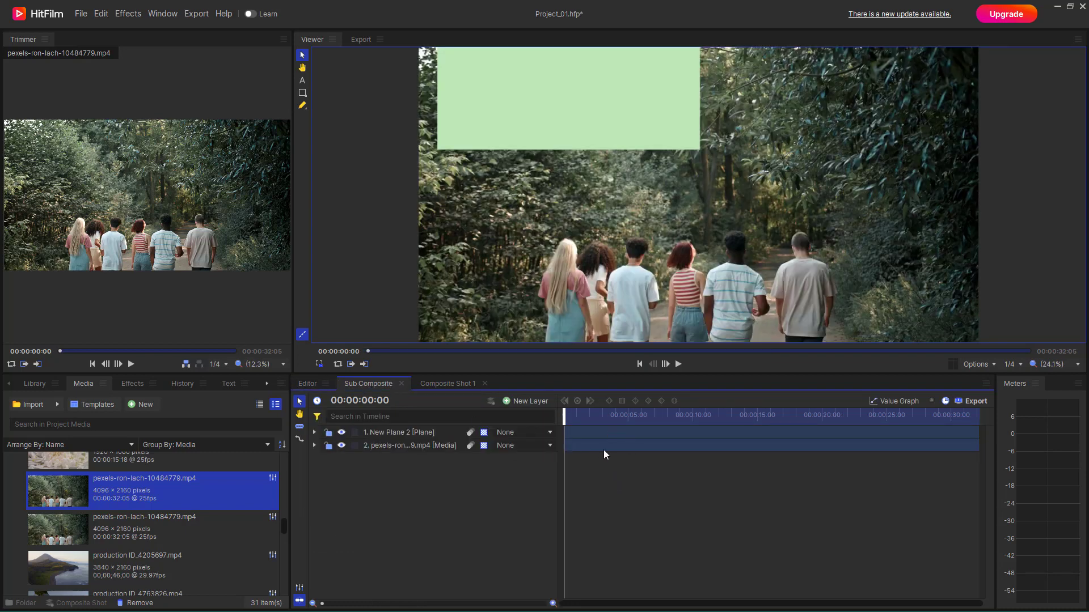
{"action": "left_click_drag", "start_coordinate": [619, 483], "coordinate": [592, 427]}
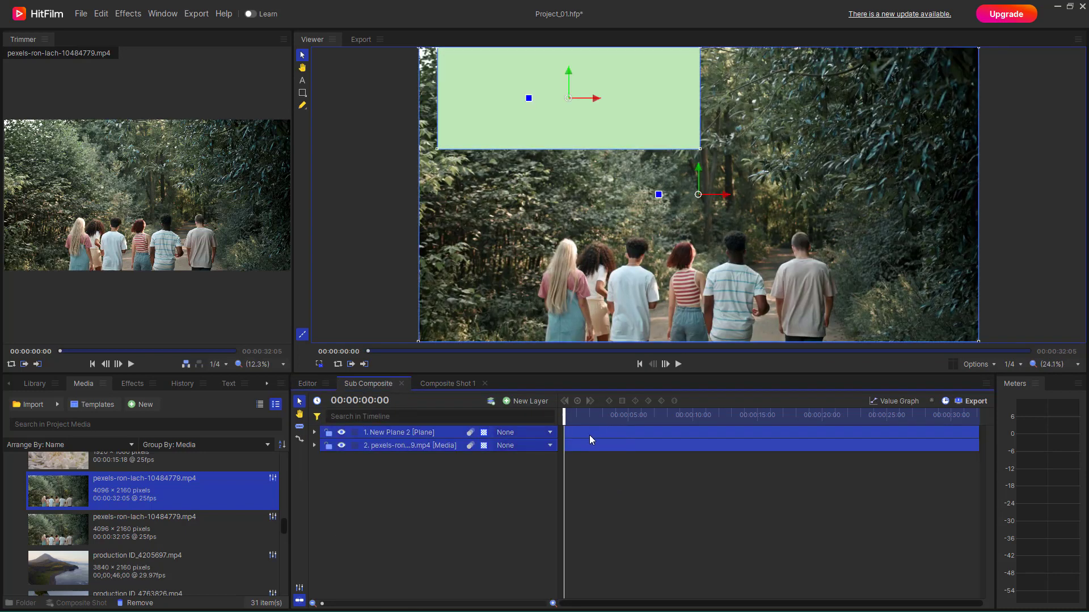
{"action": "left_click", "coordinate": [490, 400]}
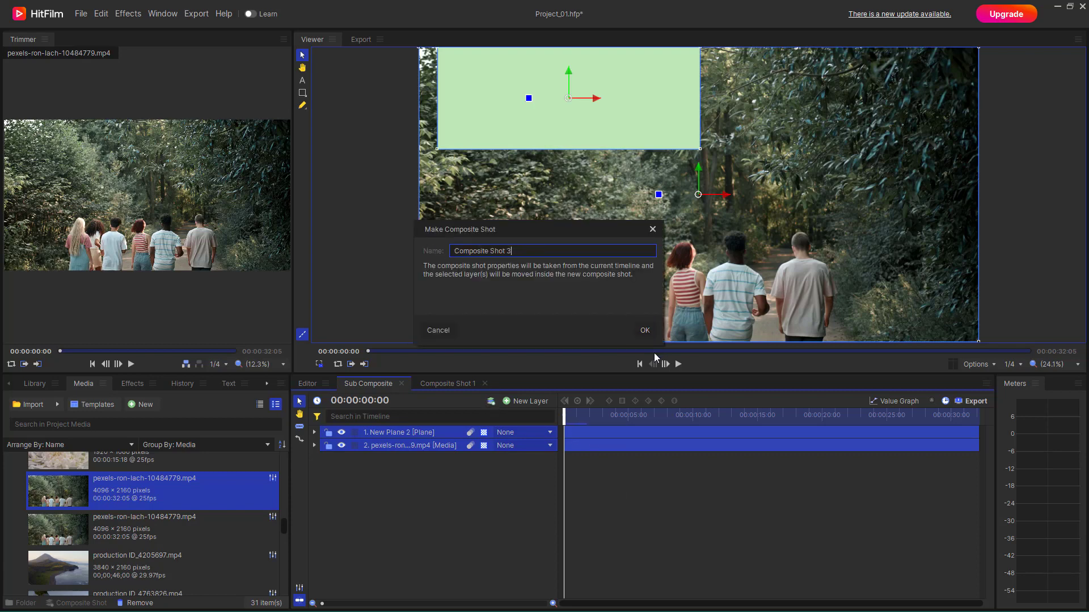
{"action": "left_click_drag", "start_coordinate": [528, 256], "coordinate": [428, 247]}
{"action": "key", "text": "BackSpace"}
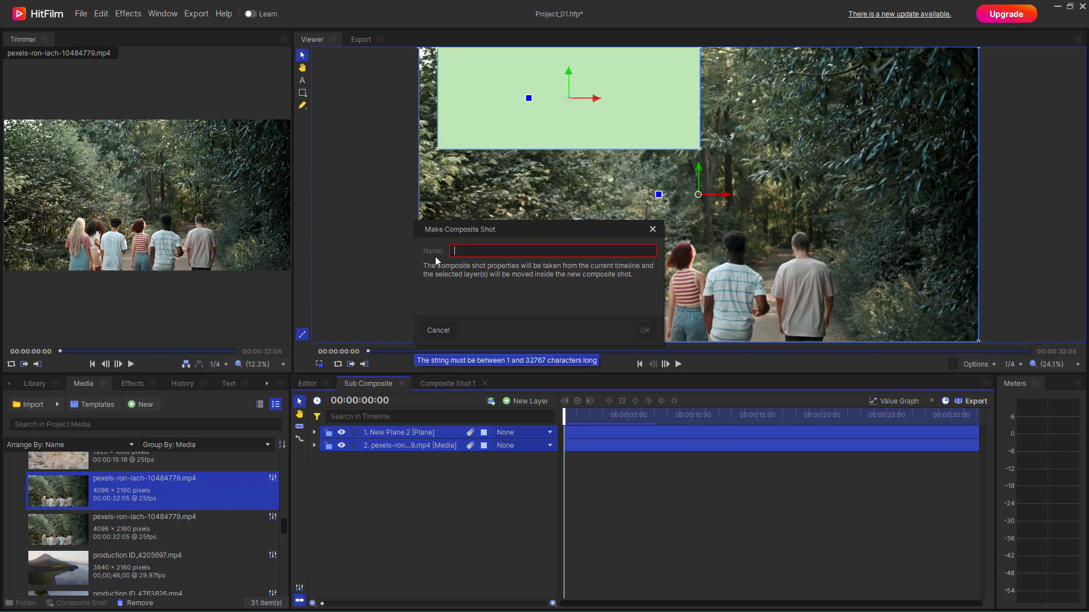
{"action": "type", "text": "Sub Sub Com"}
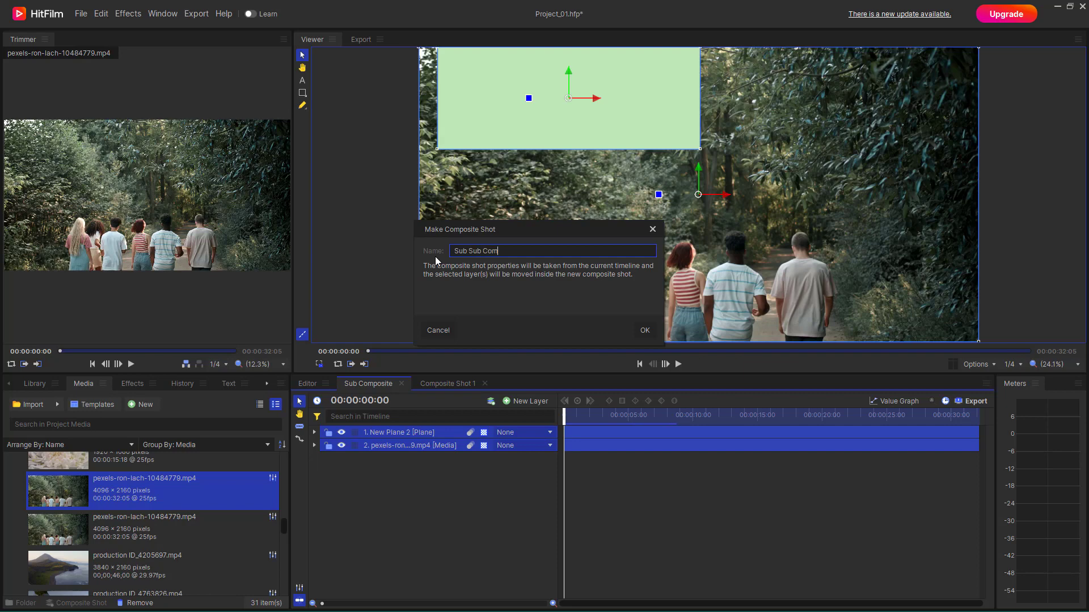
{"action": "type", "text": "posite"}
{"action": "left_click", "coordinate": [649, 329]}
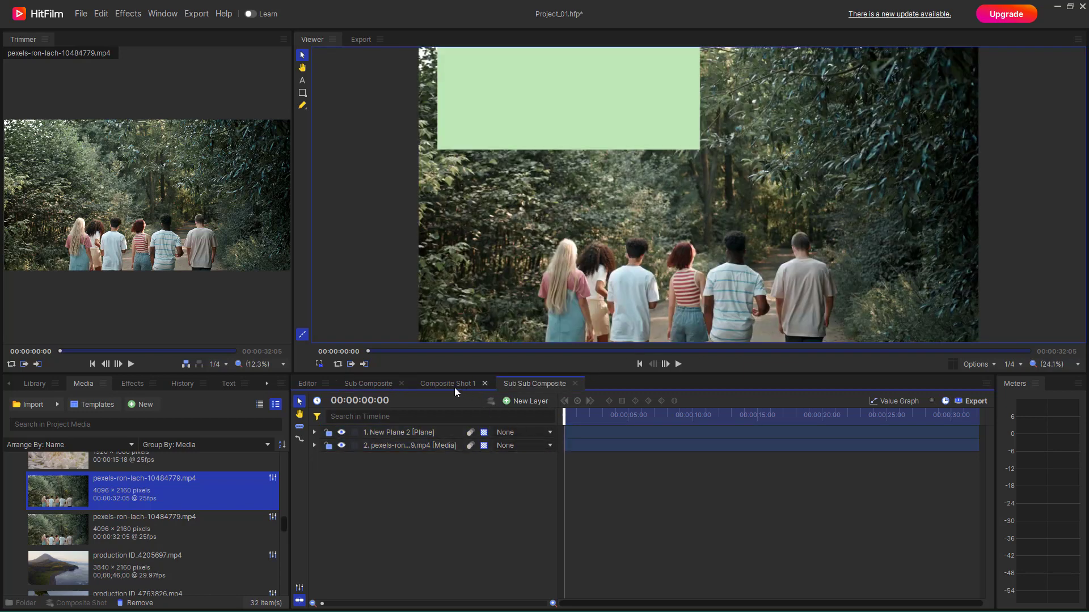
Step: Reposition the green plane inside Sub Sub Composite to the lower-right part of the frame, over the walking people
{"action": "left_click", "coordinate": [369, 382]}
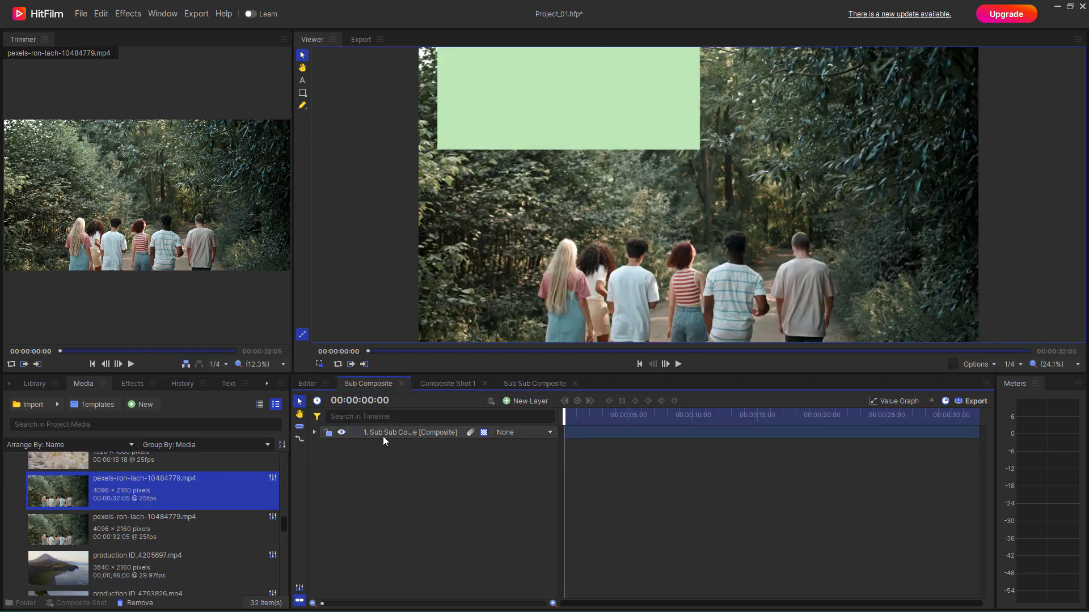
{"action": "left_click", "coordinate": [383, 433]}
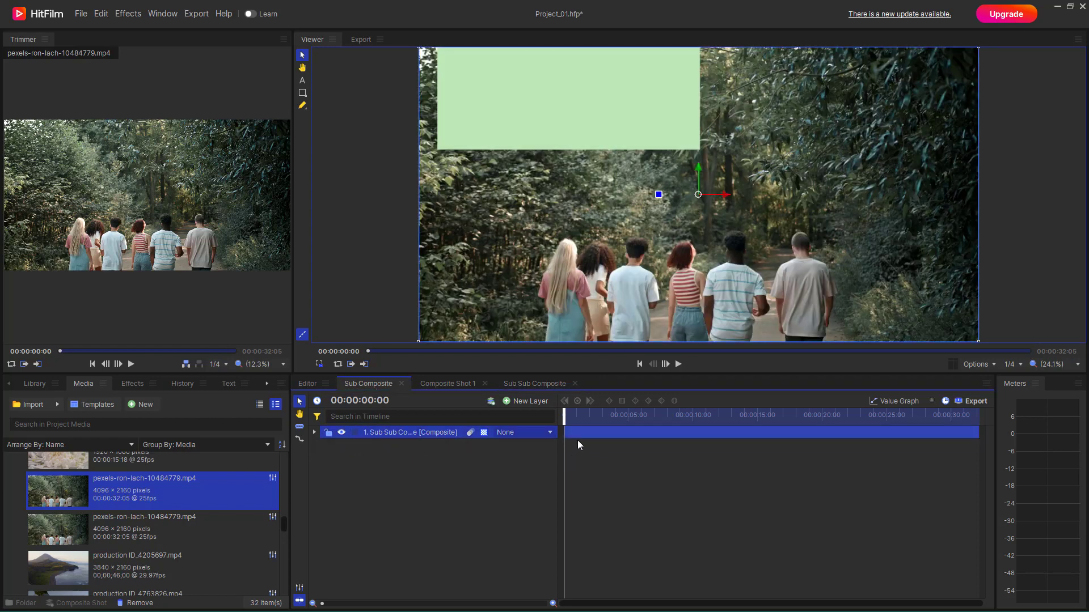
{"action": "left_click", "coordinate": [521, 380]}
{"action": "left_click", "coordinate": [631, 219]}
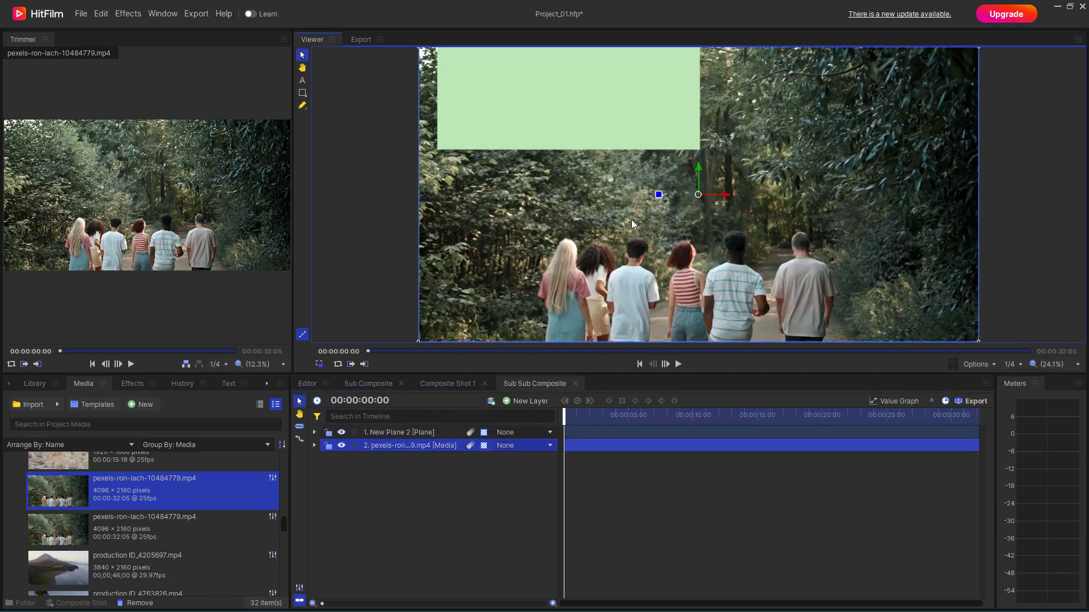
{"action": "left_click_drag", "start_coordinate": [604, 96], "coordinate": [733, 240]}
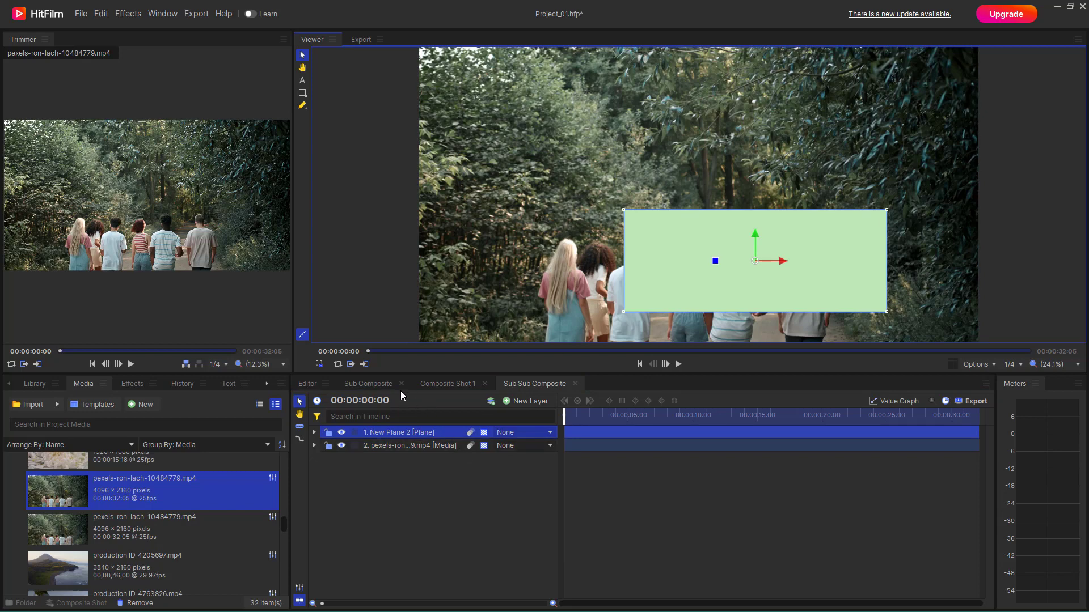
Step: Add a second plane layer to Sub Composite with the default settings and shift it left to cover about the left third of the frame
{"action": "left_click", "coordinate": [372, 380]}
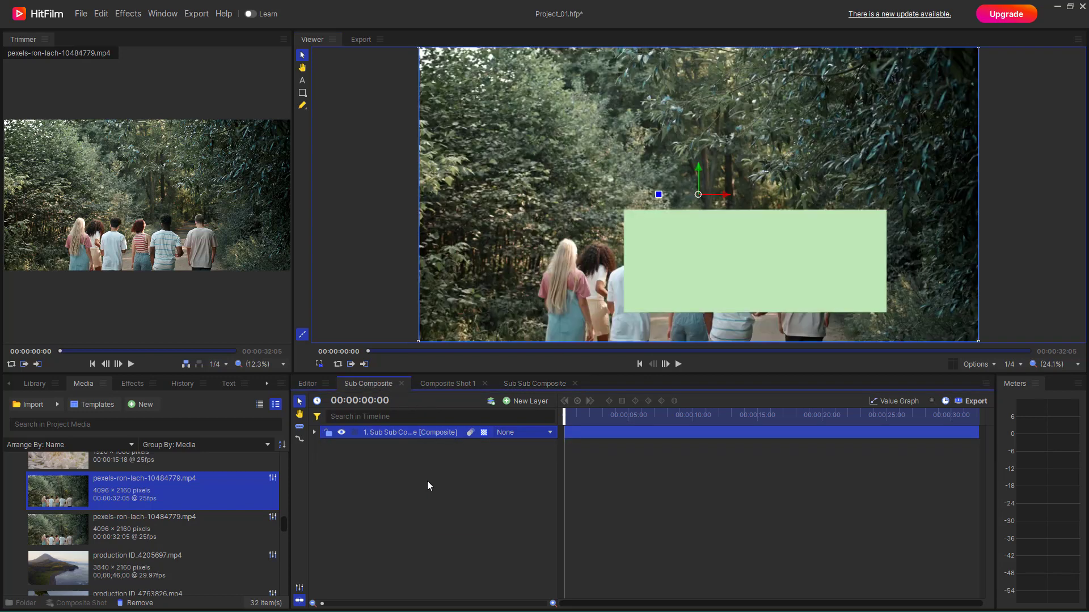
{"action": "right_click", "coordinate": [427, 481]}
{"action": "left_click", "coordinate": [494, 458]}
{"action": "left_click", "coordinate": [508, 401]}
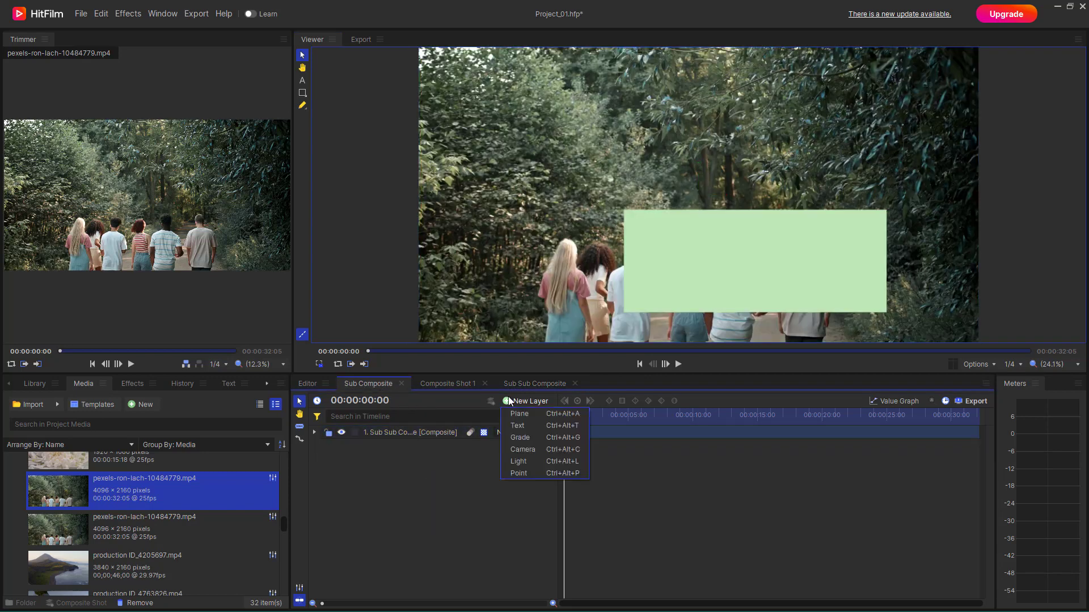
{"action": "left_click", "coordinate": [541, 414]}
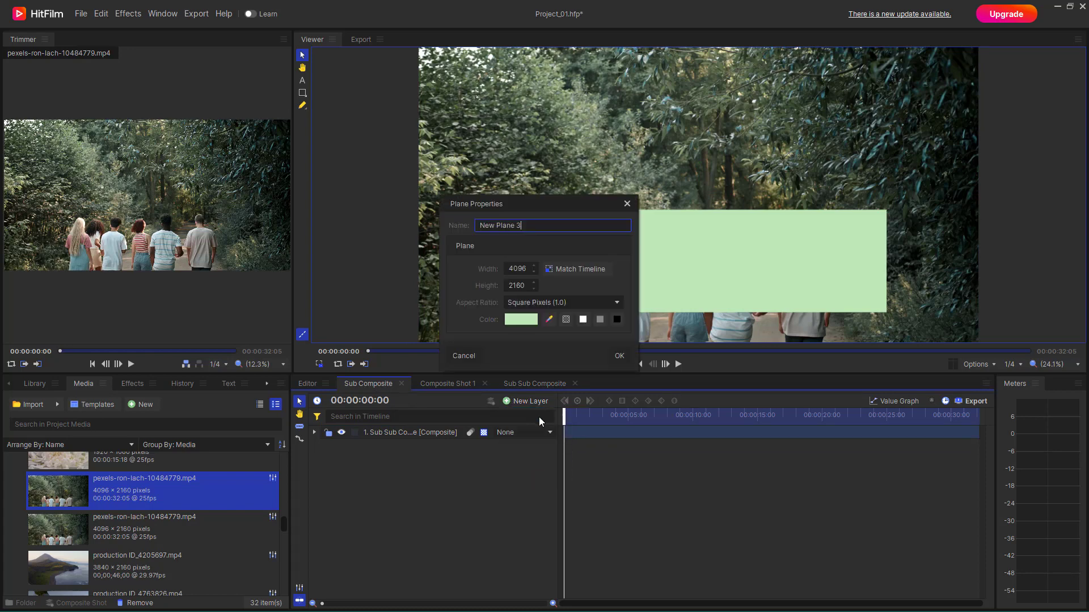
{"action": "left_click", "coordinate": [625, 354]}
{"action": "left_click_drag", "start_coordinate": [746, 93], "coordinate": [570, 240]}
{"action": "left_click_drag", "start_coordinate": [715, 267], "coordinate": [514, 112]}
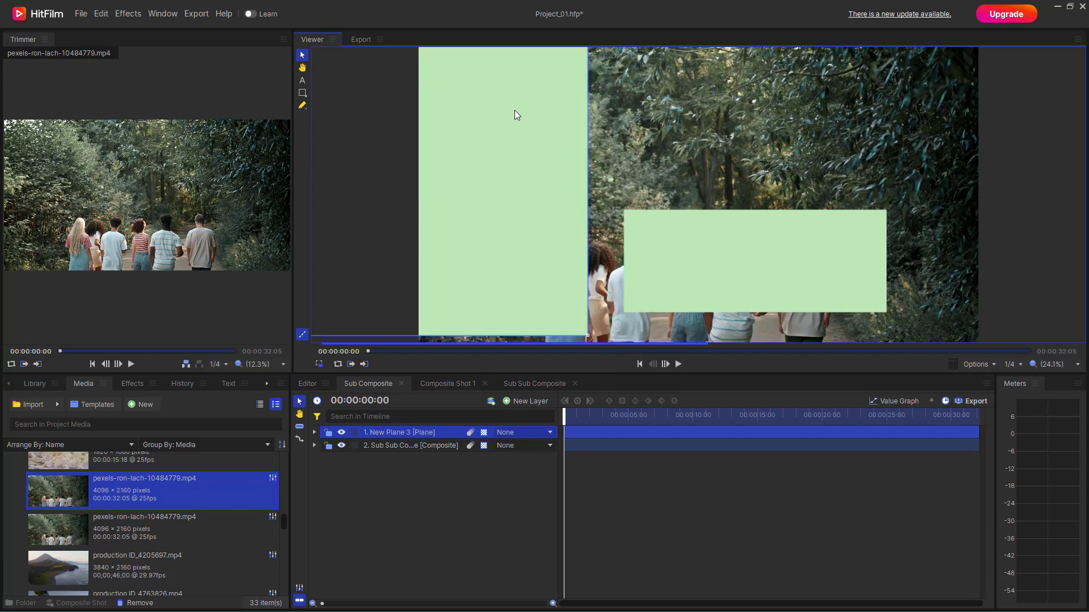
{"action": "left_click", "coordinate": [307, 383]}
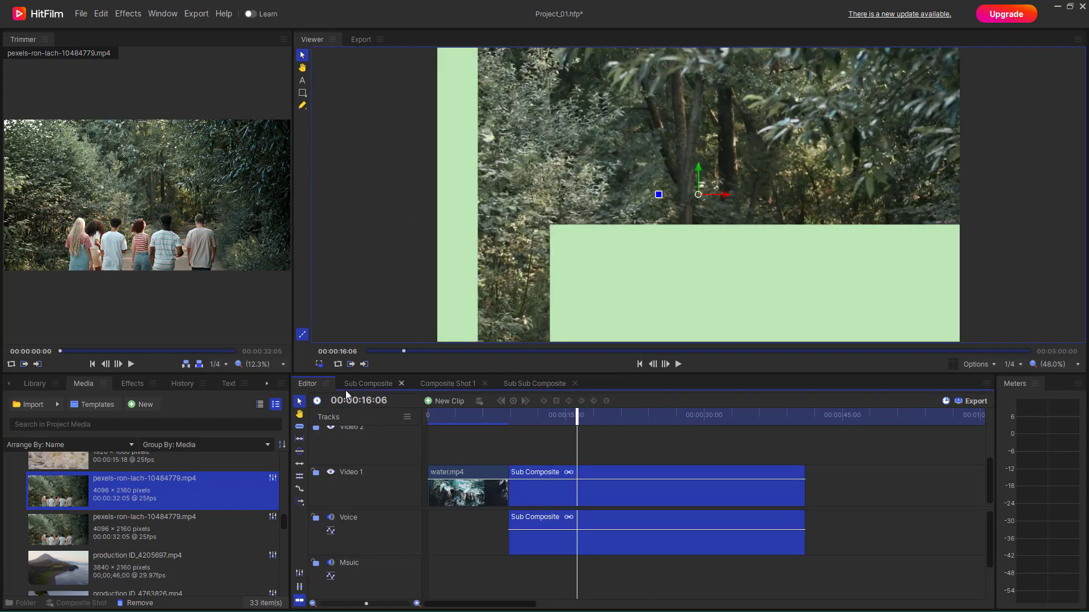
Step: Combine the New Plane 3 and Sub Sub Composite layers of Sub Composite into another composite shot, keeping the default name
{"action": "left_click", "coordinate": [384, 383]}
{"action": "left_click", "coordinate": [545, 384]}
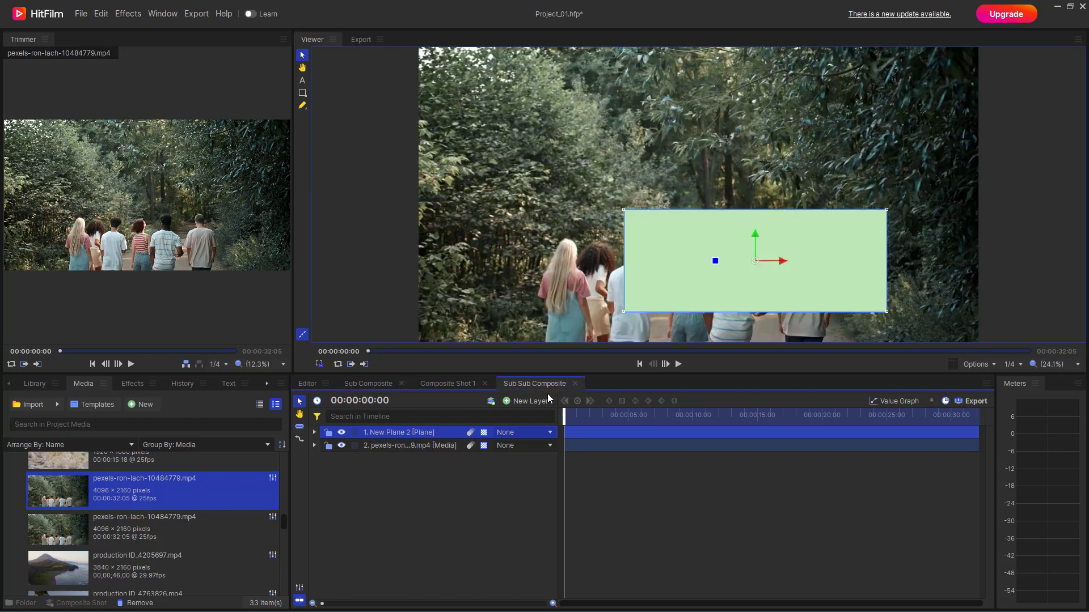
{"action": "left_click", "coordinate": [371, 384]}
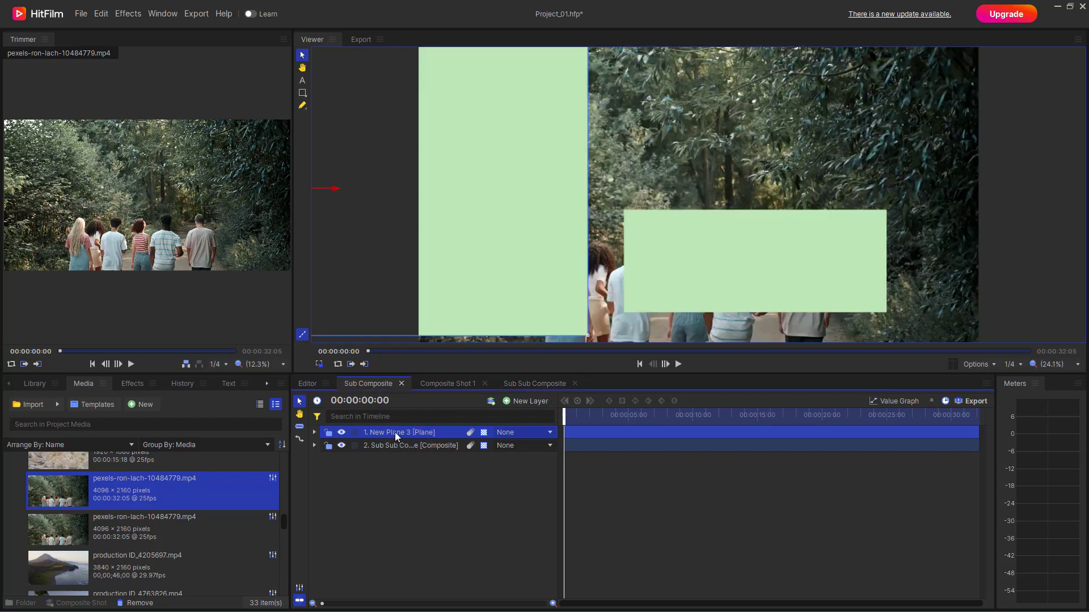
{"action": "left_click_drag", "start_coordinate": [414, 478], "coordinate": [406, 427]}
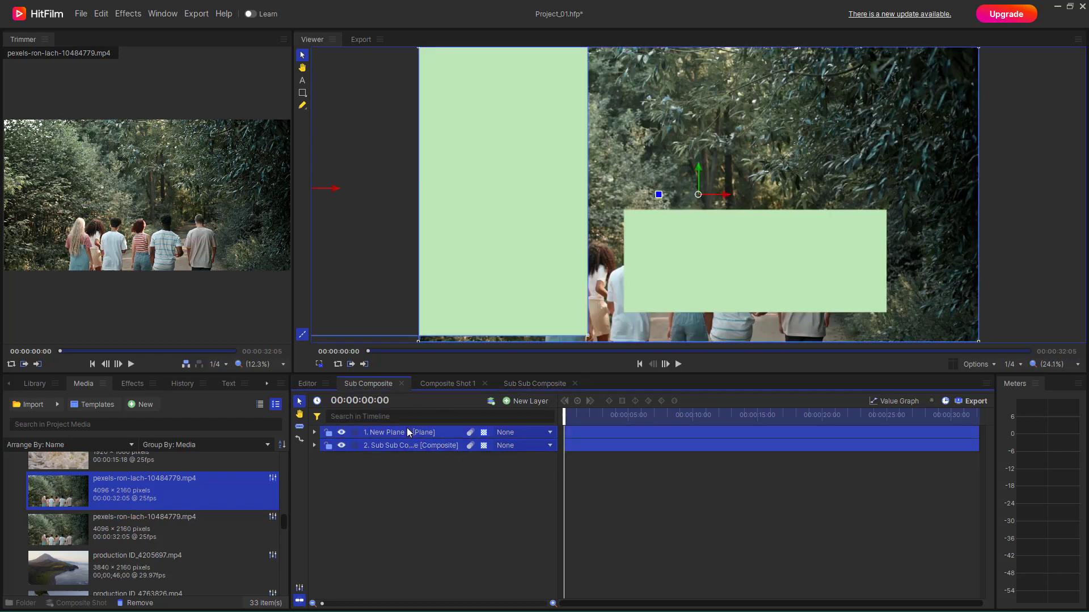
{"action": "right_click", "coordinate": [435, 435]}
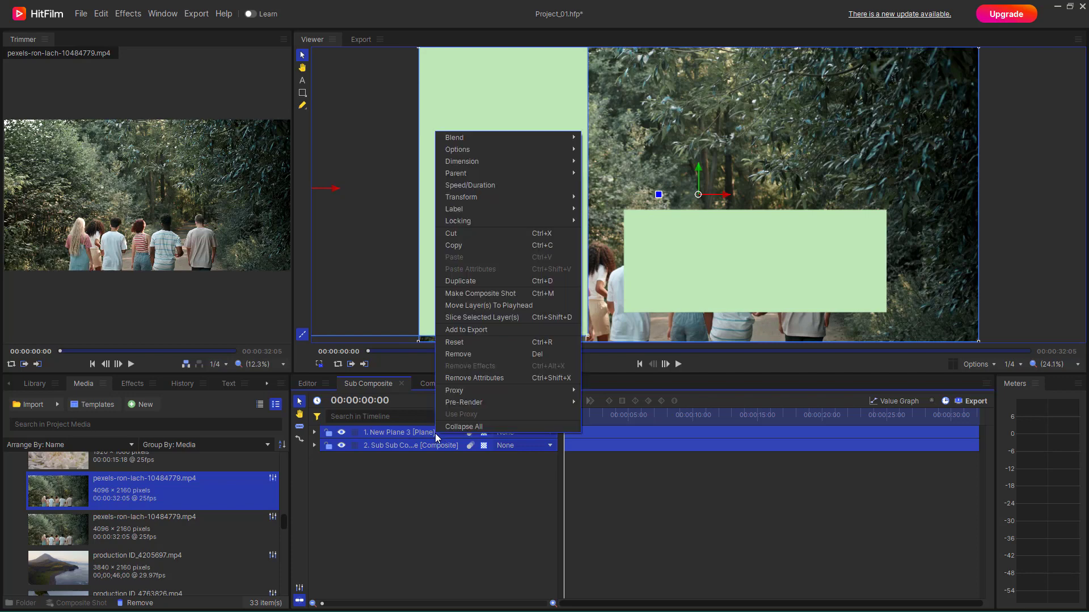
{"action": "left_click", "coordinate": [487, 294]}
{"action": "left_click", "coordinate": [647, 330]}
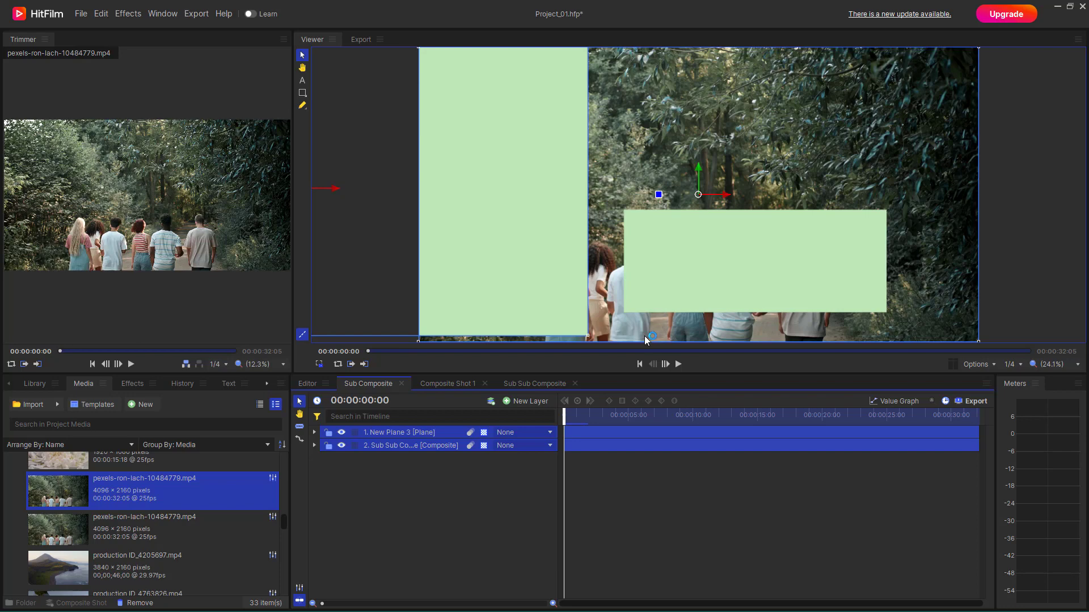